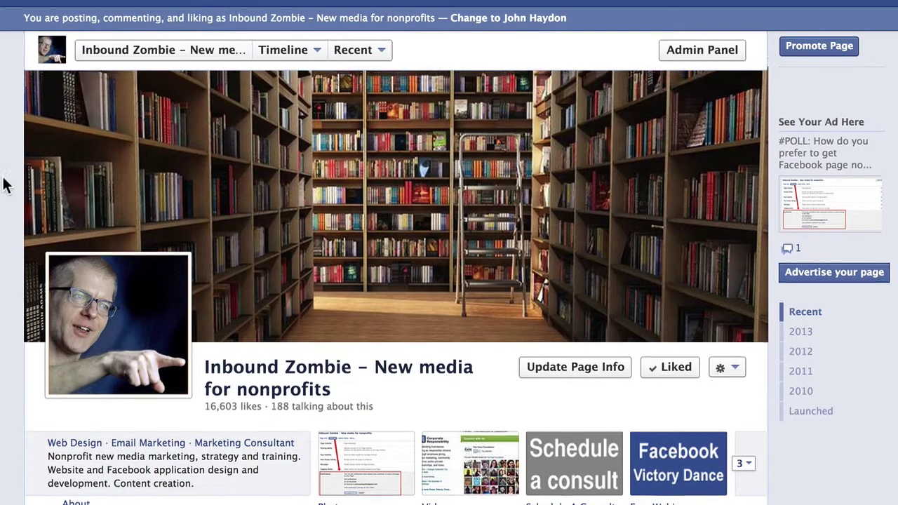
Step: Scroll up the Inbound Zombie page to reveal its Admin Panel with posts and insights
scroll(6, 181, "up", 5)
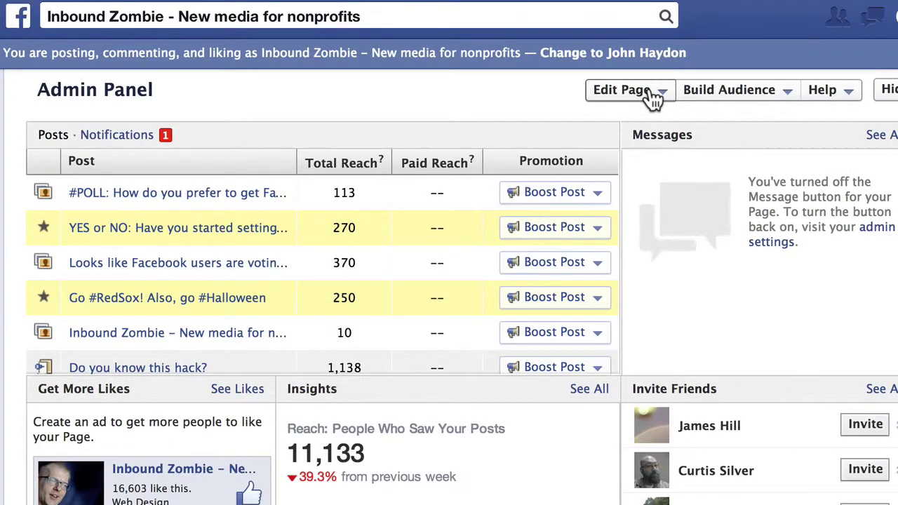
Step: Open the page's Settings through Edit Settings in the Admin Panel's Edit Page menu
left_click(535, 49)
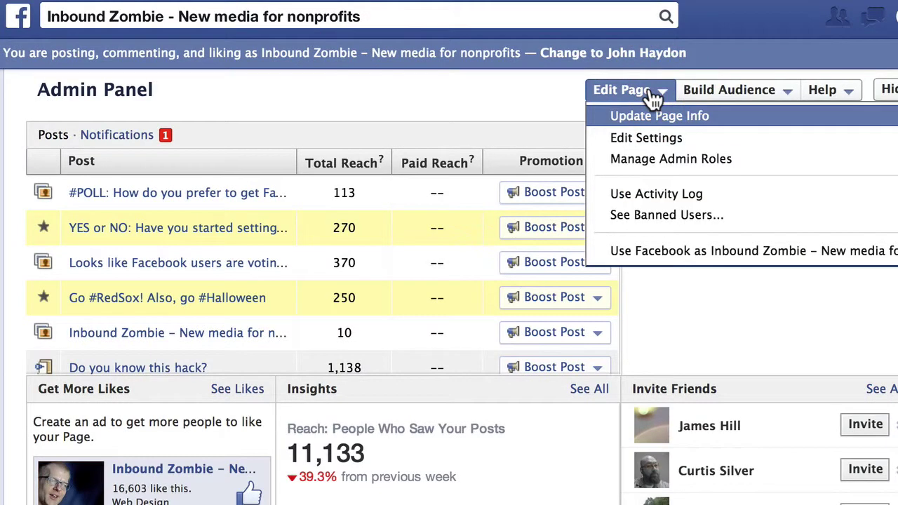
left_click(638, 139)
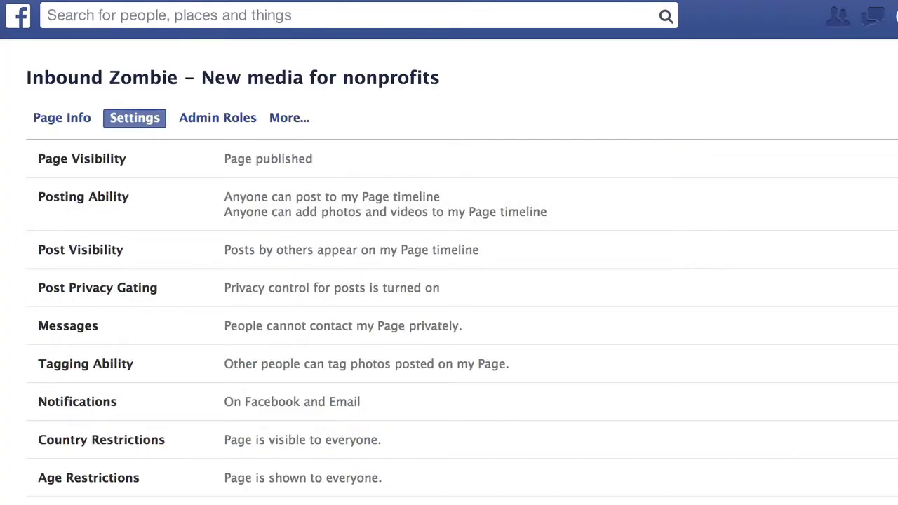
Step: Expand the page's Notifications setting, showing On Facebook and email checked, and open the personal notifications list
left_click(311, 406)
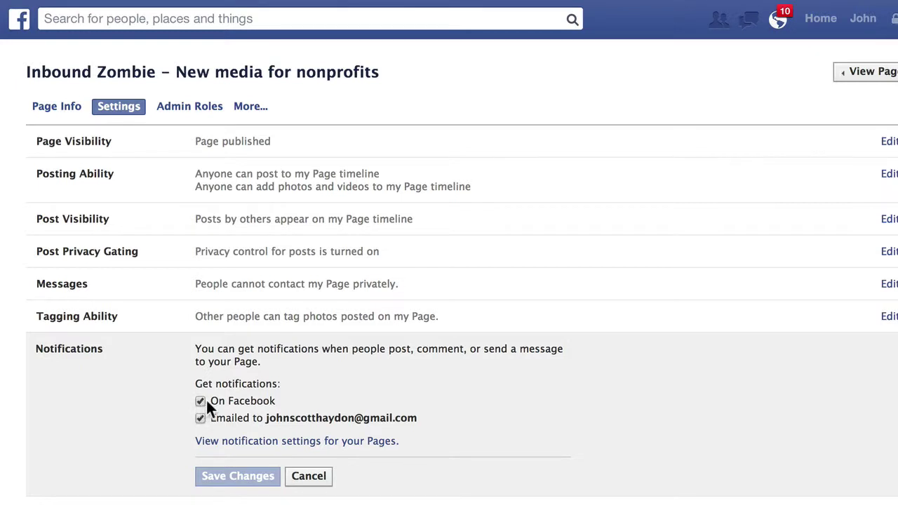
left_click(780, 19)
Step: Browse the personal notifications list, then close it, leaving page notifications set to Facebook and Email
scroll(741, 109, "down", 1)
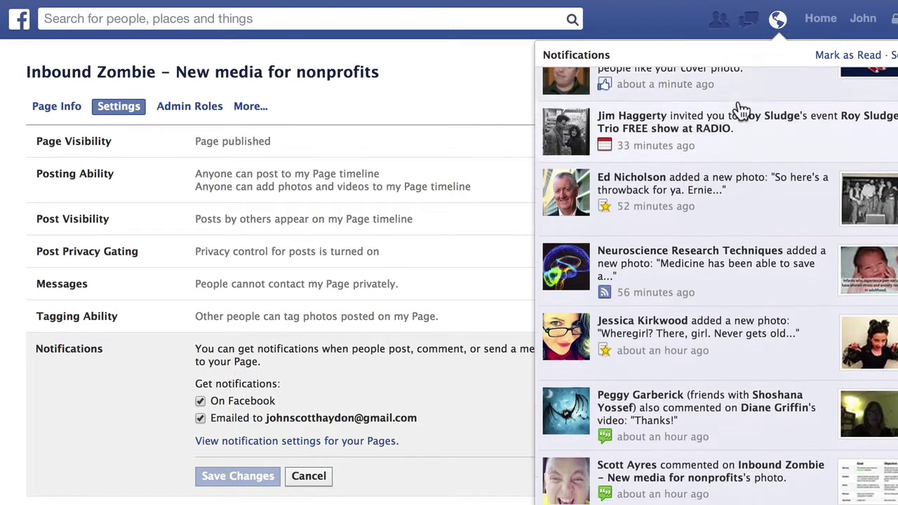
scroll(742, 110, "down", 5)
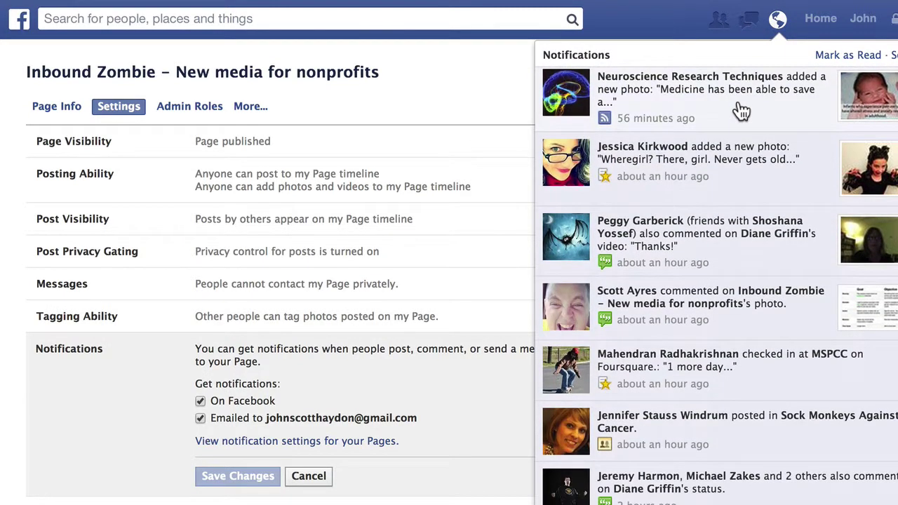
scroll(741, 109, "down", 2)
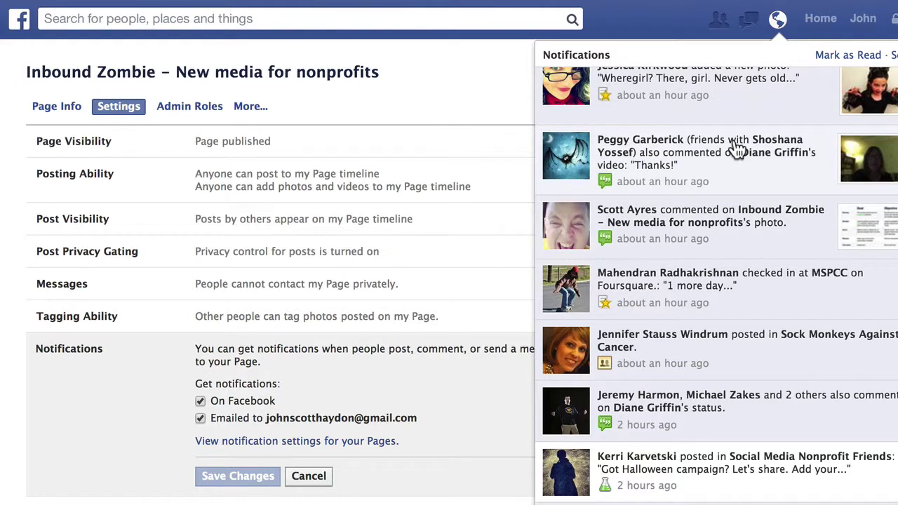
scroll(735, 149, "up", 4)
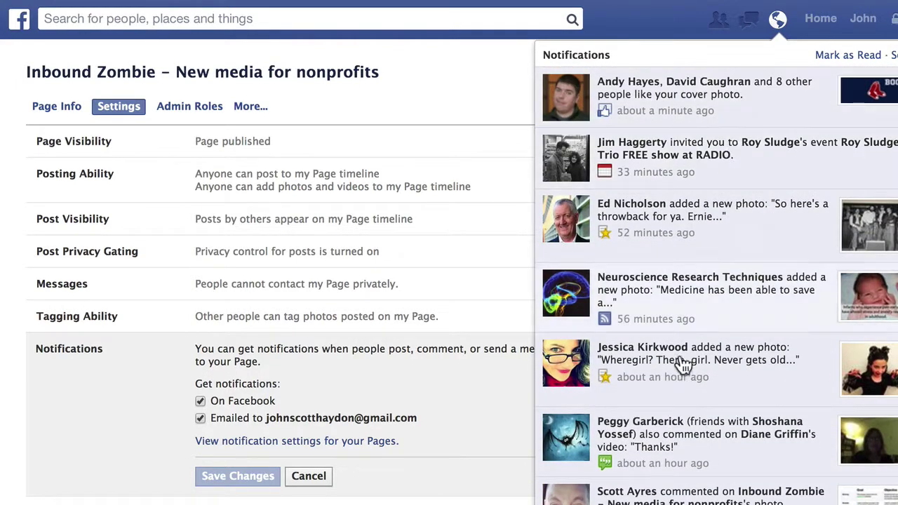
scroll(681, 379, "down", 6)
scroll(684, 379, "up", 1)
scroll(681, 379, "up", 6)
left_click(337, 349)
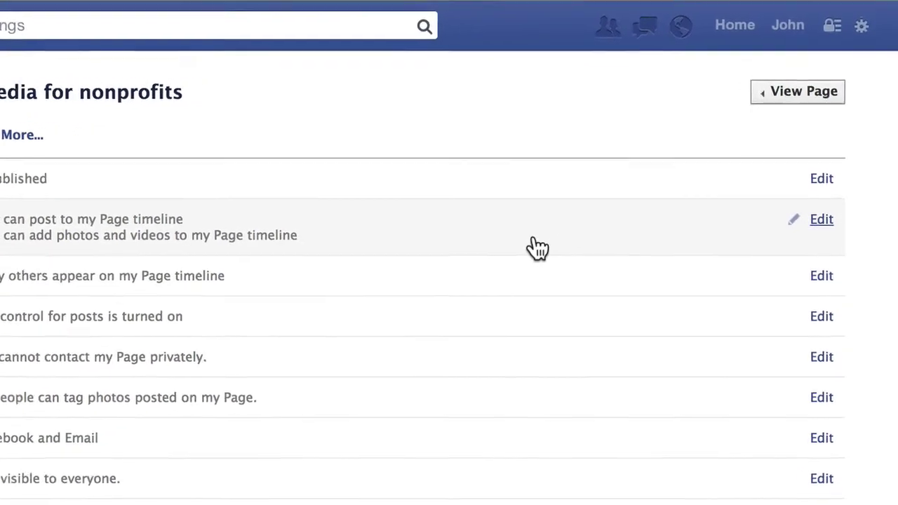
Step: Leave the Admin Panel via View Page and go to the News Feed home page
left_click(756, 104)
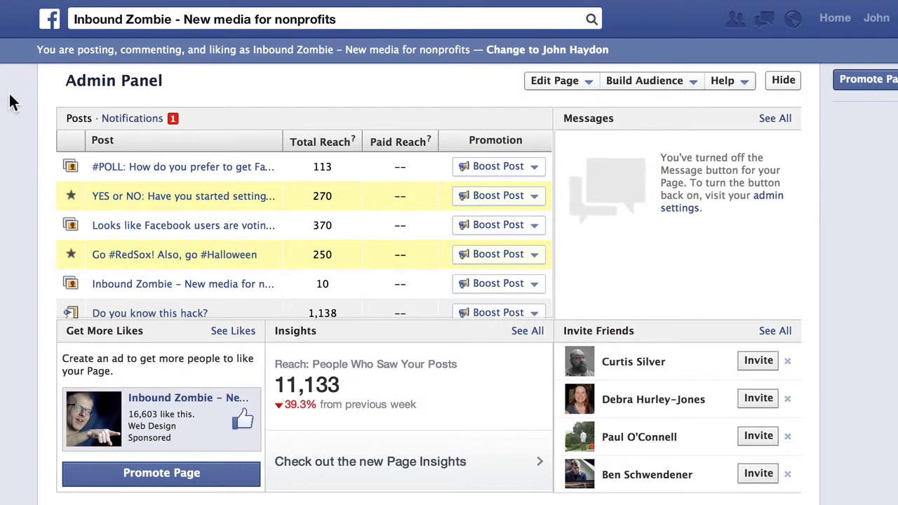
left_click(49, 21)
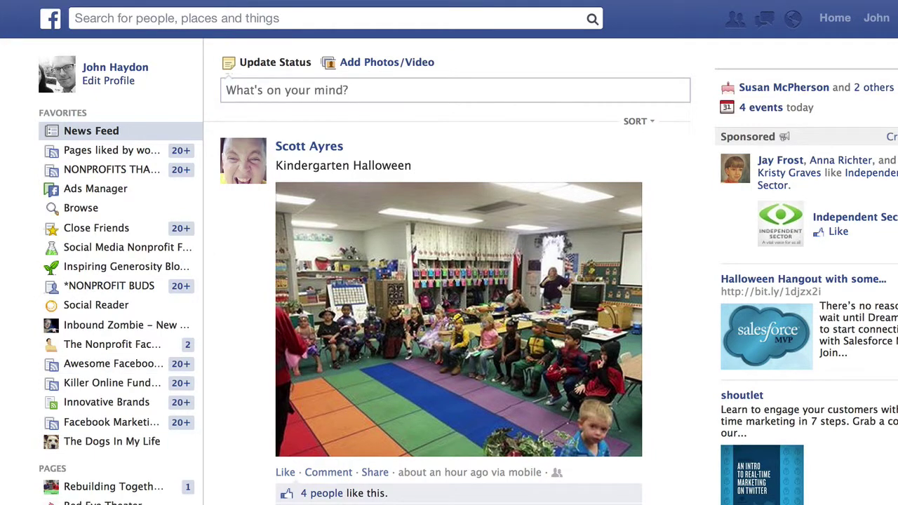
Step: Add the Rebuilding Together page to Favorites and put the favorites list into rearrange mode
scroll(449, 271, "down", 3)
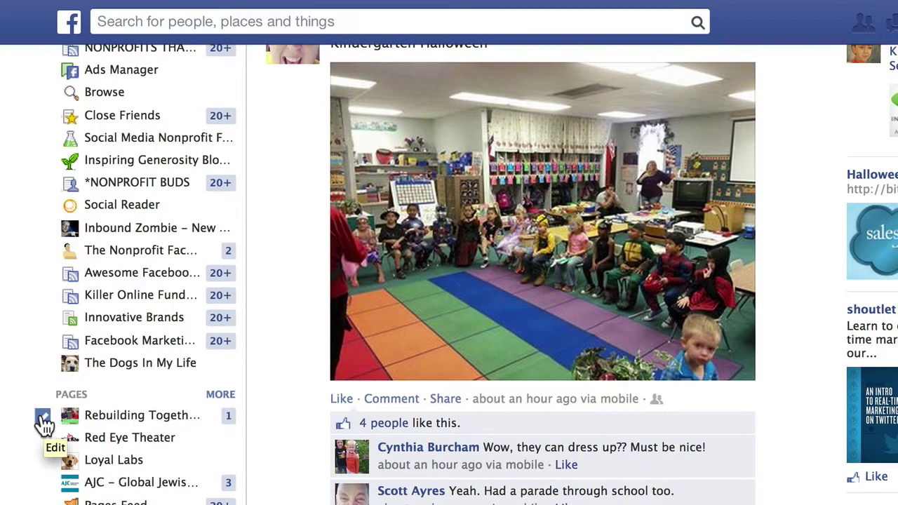
left_click(43, 421)
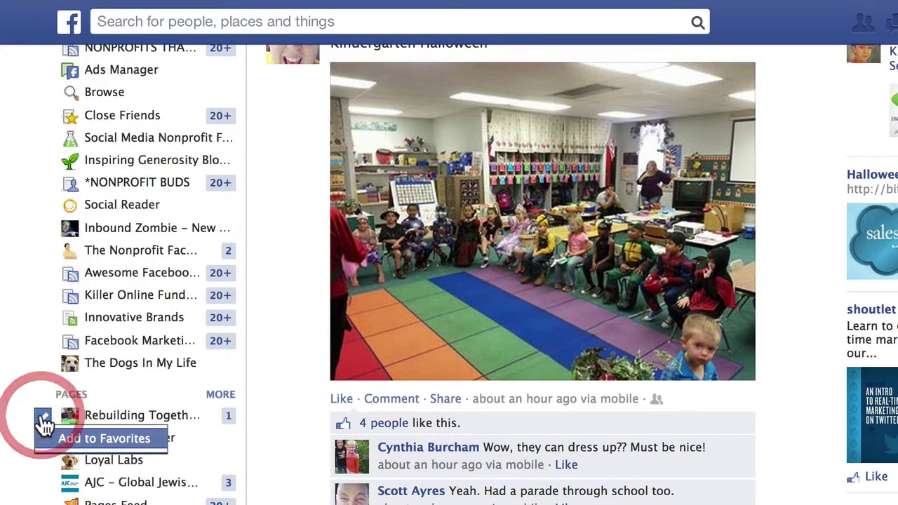
left_click(90, 442)
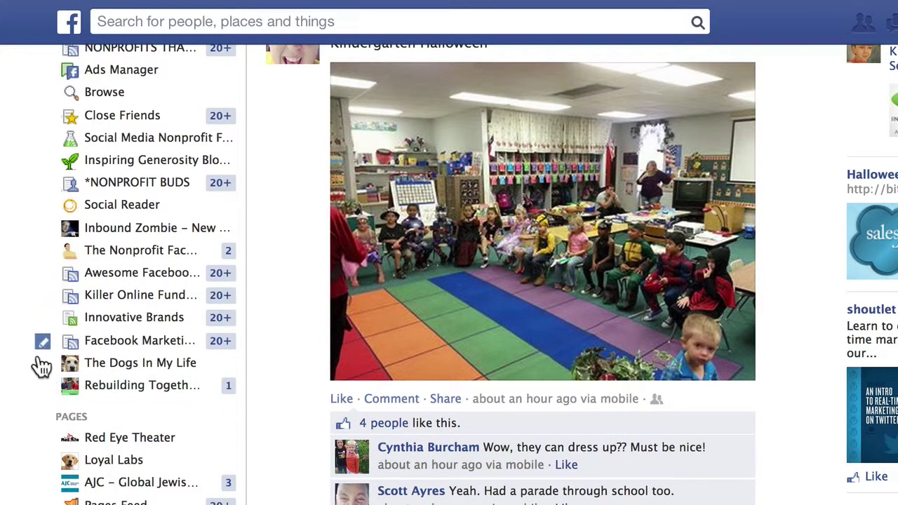
left_click(44, 389)
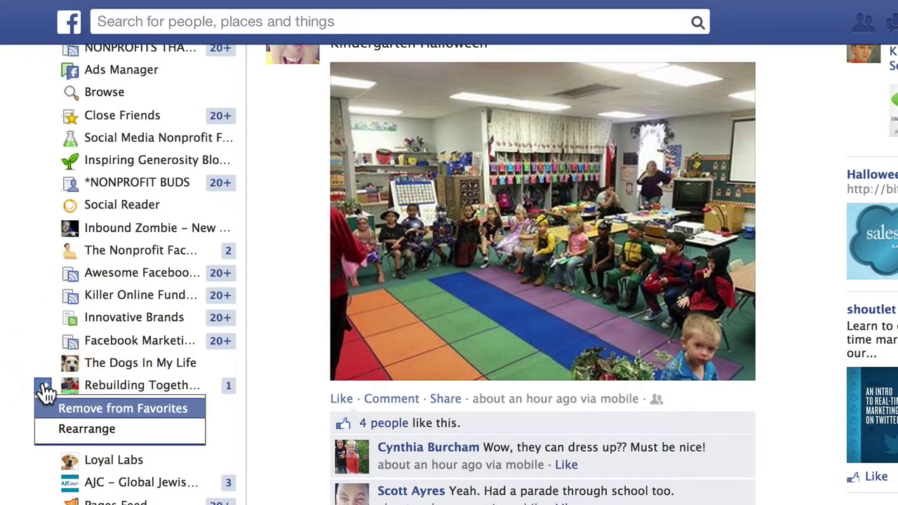
left_click(95, 426)
Step: Reorder Favorites so Inbound Zombie, then The Nonprofit Facebook Guy, follow News Feed at the top
scroll(13, 438, "up", 2)
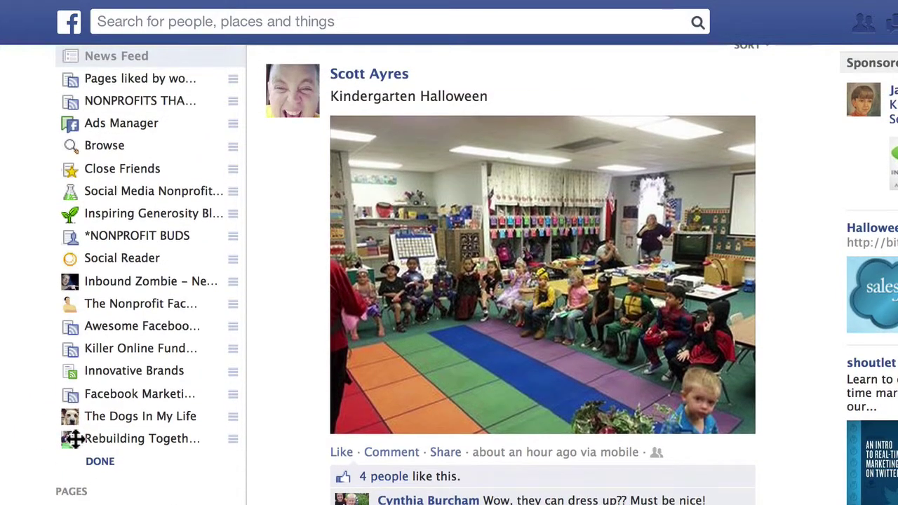
left_click_drag(77, 420, 50, 281)
scroll(24, 303, "up", 3)
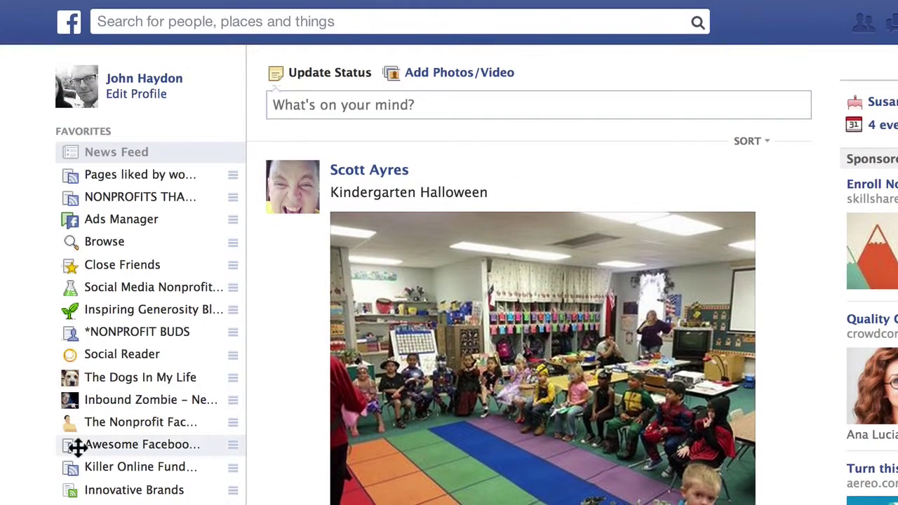
left_click_drag(84, 405, 94, 180)
left_click_drag(88, 414, 84, 199)
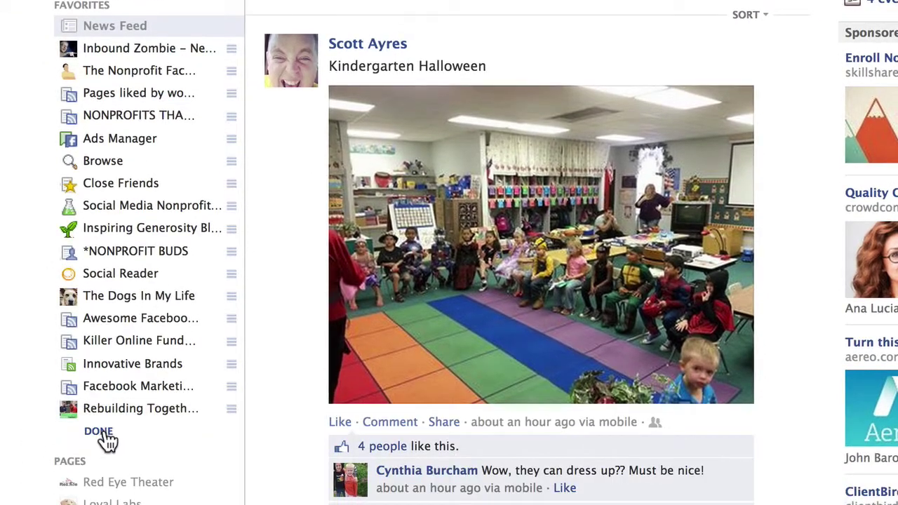
left_click(102, 433)
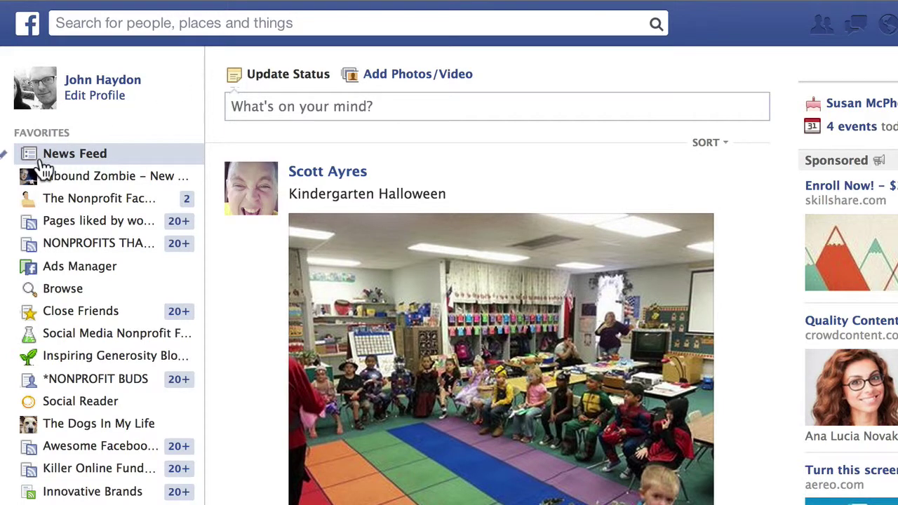
mouse_move(107, 156)
Step: Open Inbound Zombie from Favorites and switch its Admin Panel from posts to Notifications
left_click(84, 181)
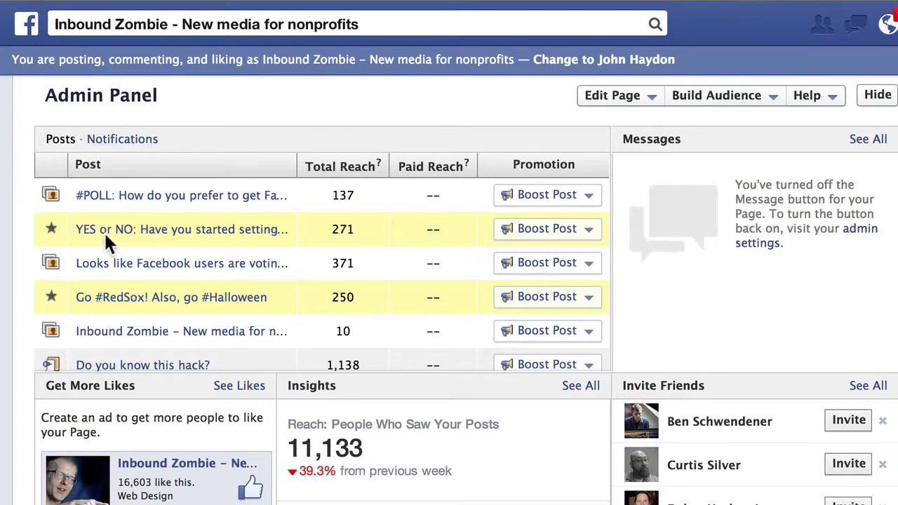
left_click(129, 144)
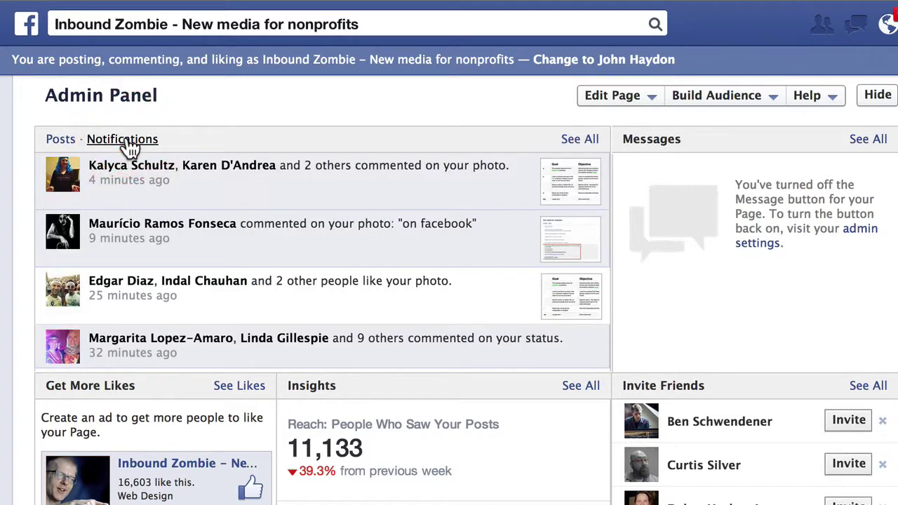
Step: Open the full Inbound Zombie notifications page and scroll through today's and yesterday's entries
left_click(574, 144)
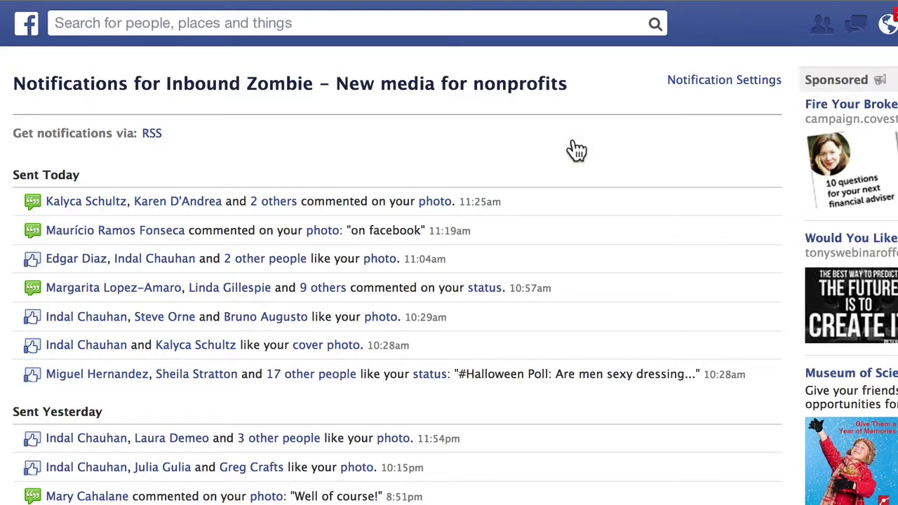
scroll(5, 175, "down", 1)
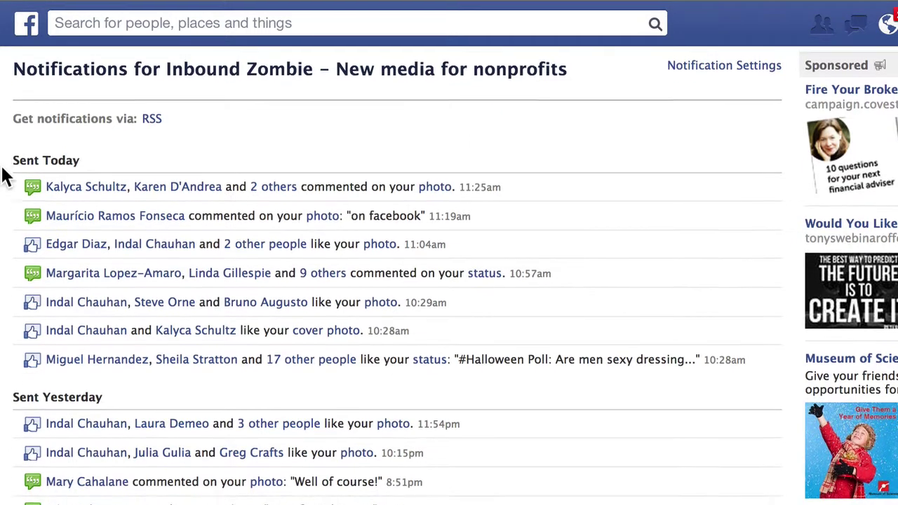